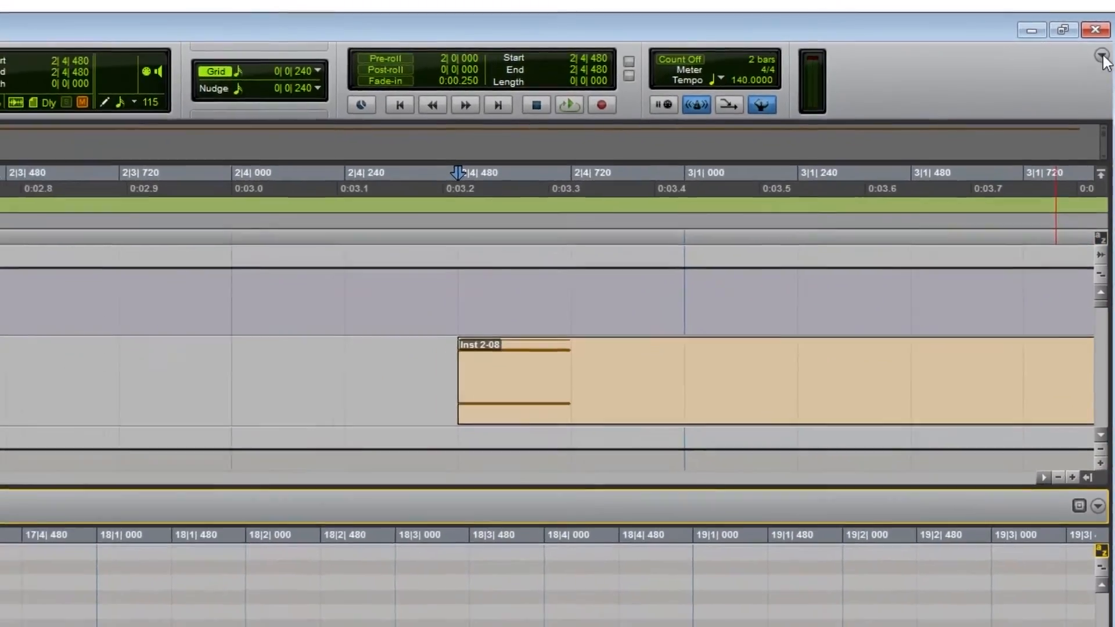
{"action": "left_click", "coordinate": [1101, 57]}
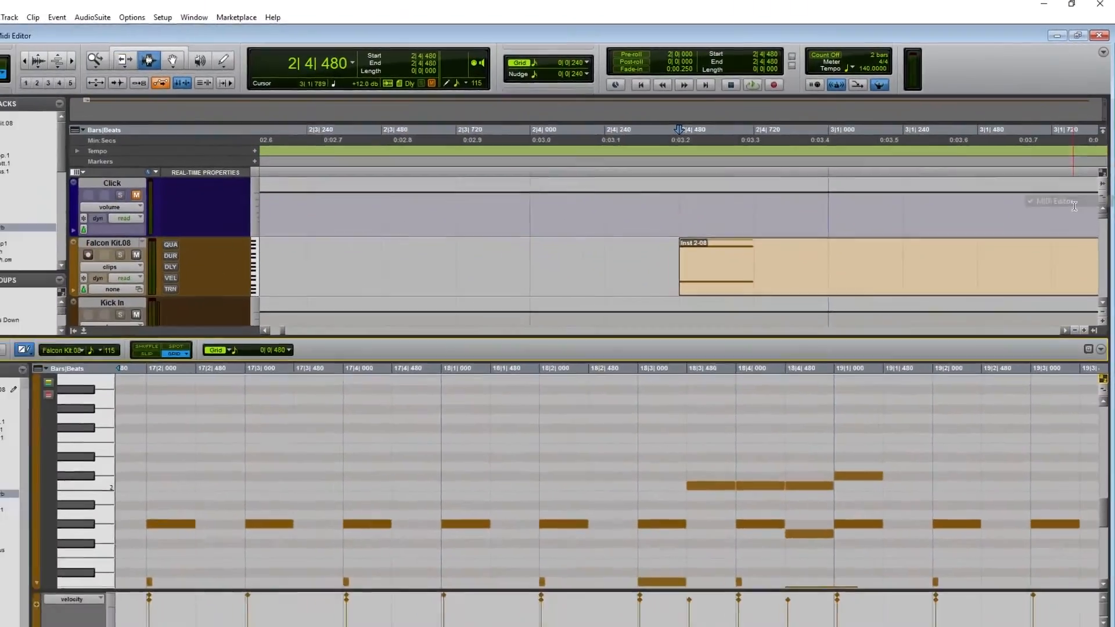
{"action": "left_click", "coordinate": [1068, 231]}
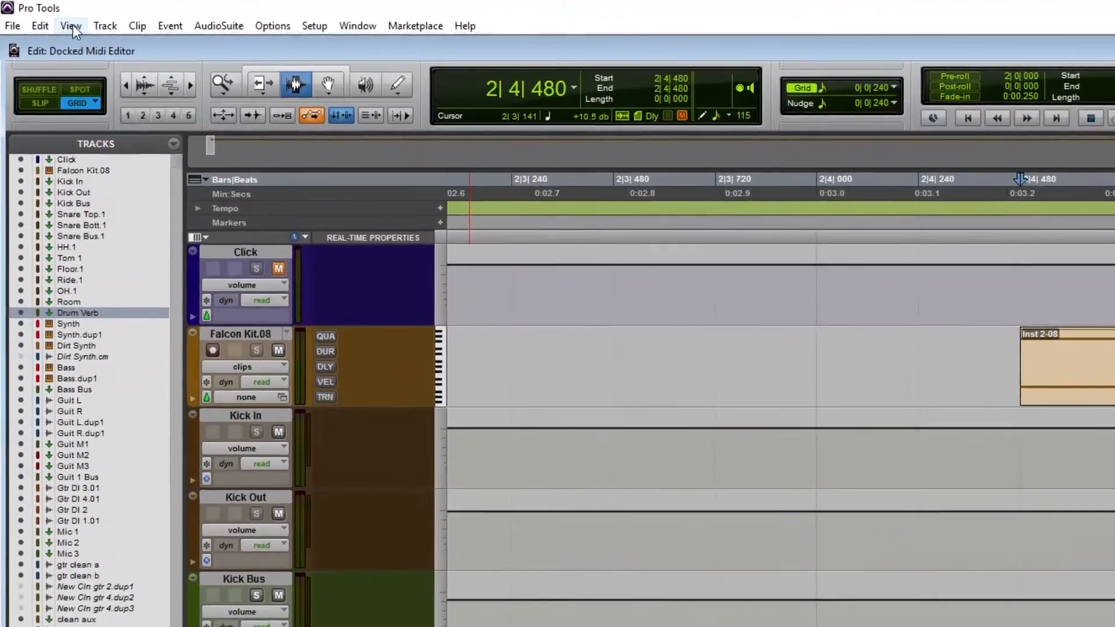
- Turn the MIDI Editor display on and then off again
{"action": "left_click", "coordinate": [72, 24]}
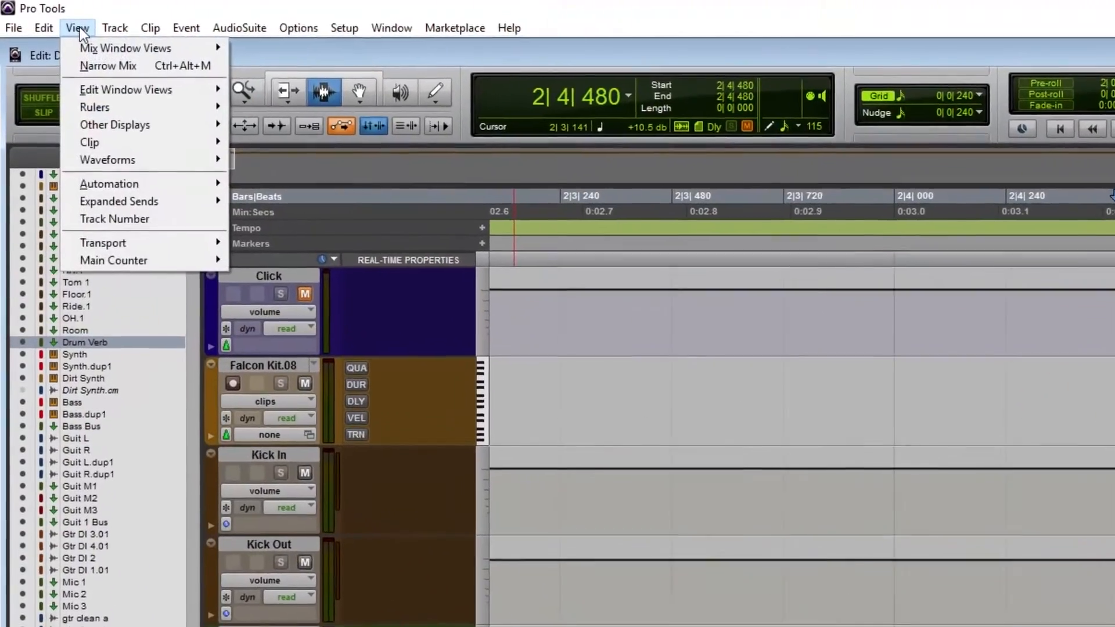
{"action": "mouse_move", "coordinate": [105, 114]}
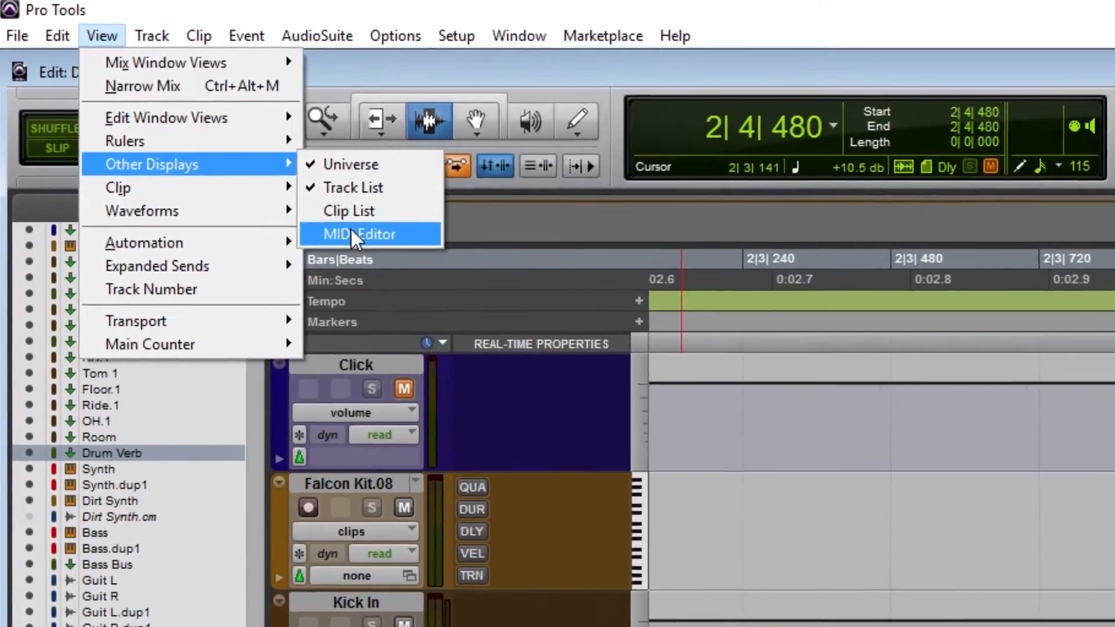
{"action": "left_click", "coordinate": [336, 219]}
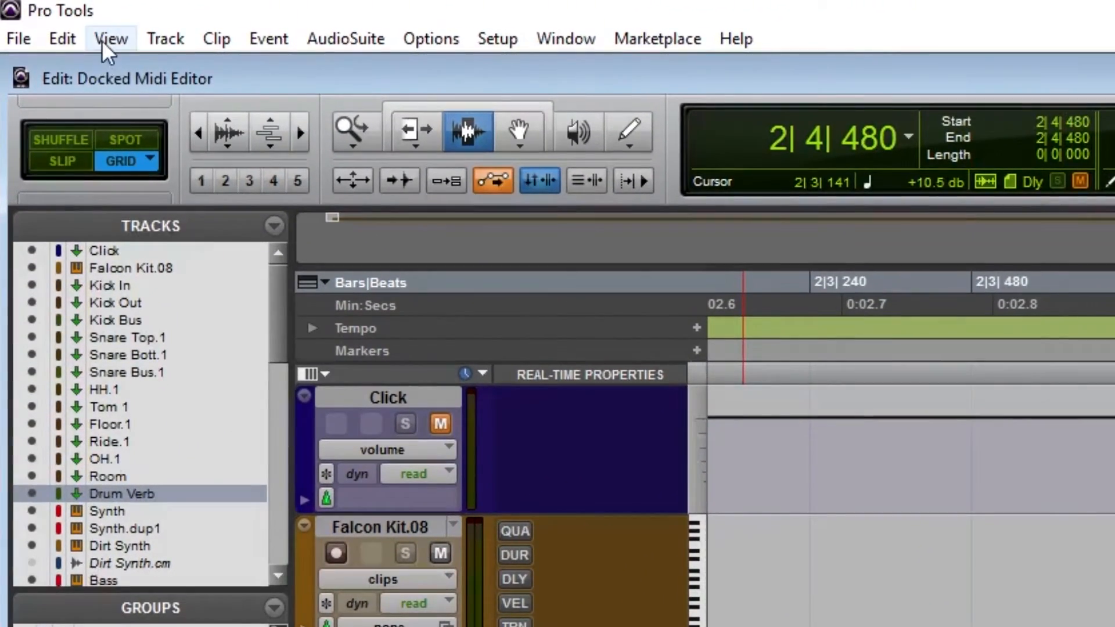
{"action": "left_click", "coordinate": [102, 40]}
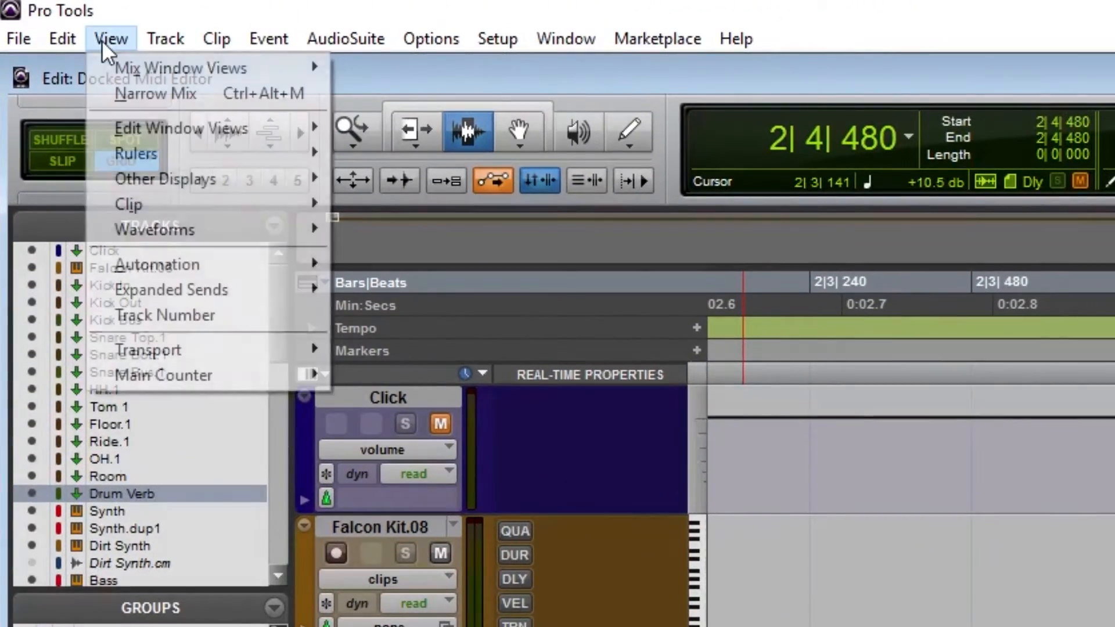
{"action": "mouse_move", "coordinate": [212, 177]}
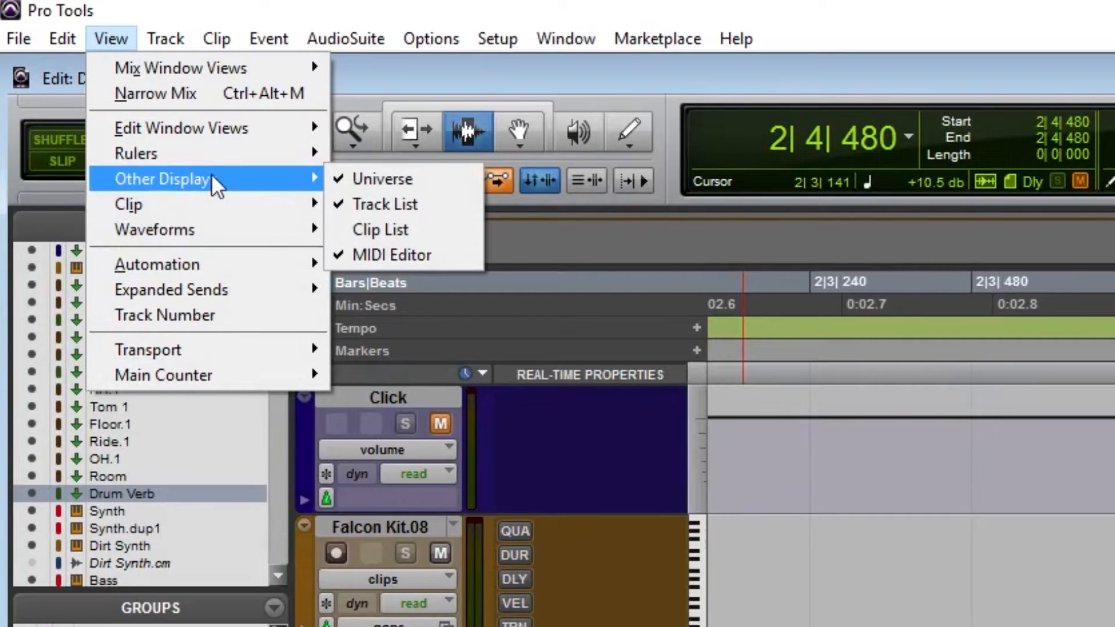
{"action": "left_click", "coordinate": [414, 256]}
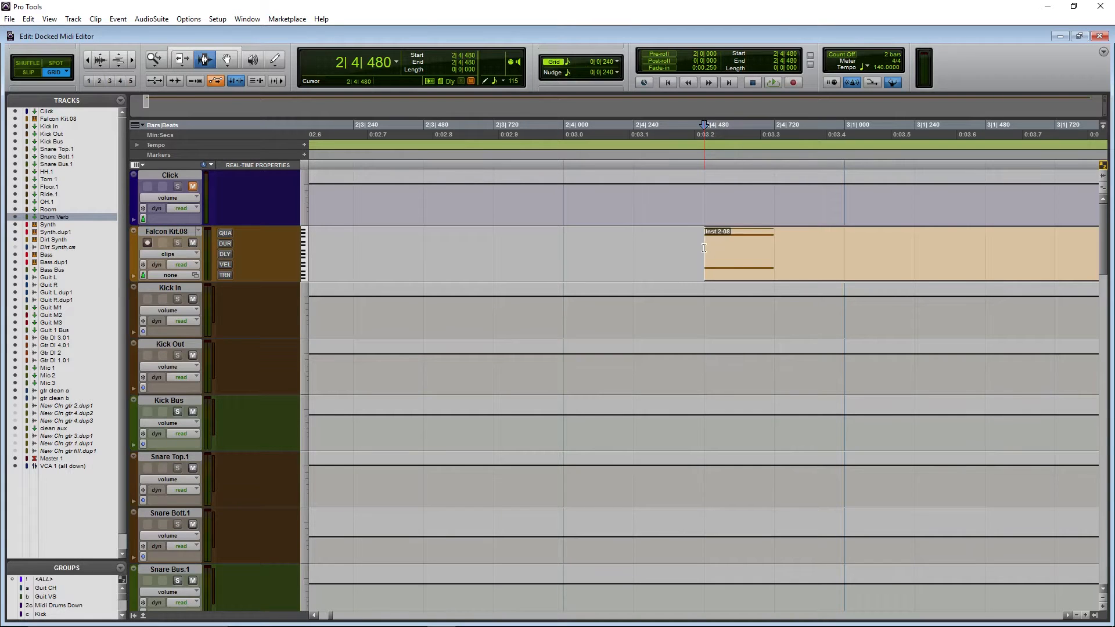
- Reveal the docked MIDI Editor and set its grid value to 1/16 note
{"action": "left_click", "coordinate": [143, 616]}
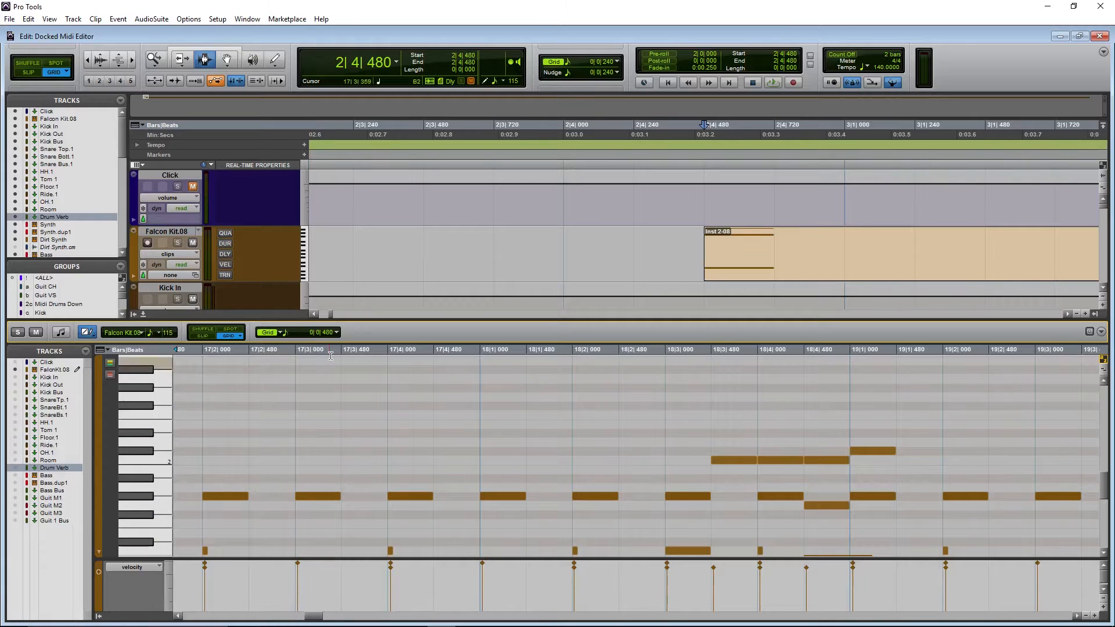
{"action": "left_click", "coordinate": [336, 333]}
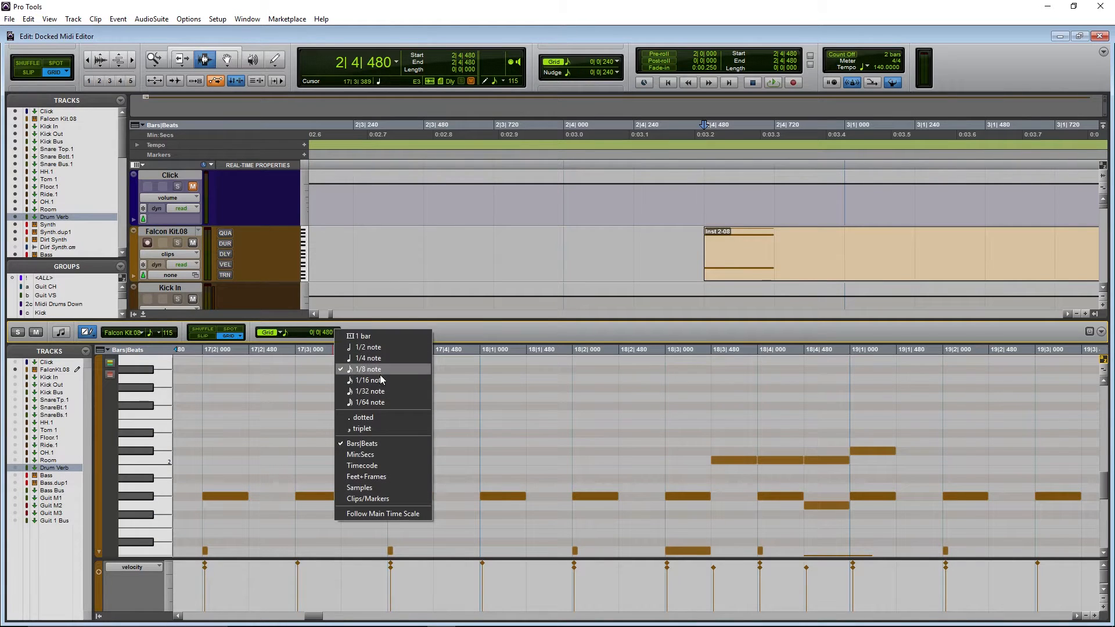
{"action": "left_click", "coordinate": [361, 381]}
- Choose the Pencil tool in the MIDI Editor and set the main edit window grid to 1 bar
{"action": "left_click", "coordinate": [86, 332]}
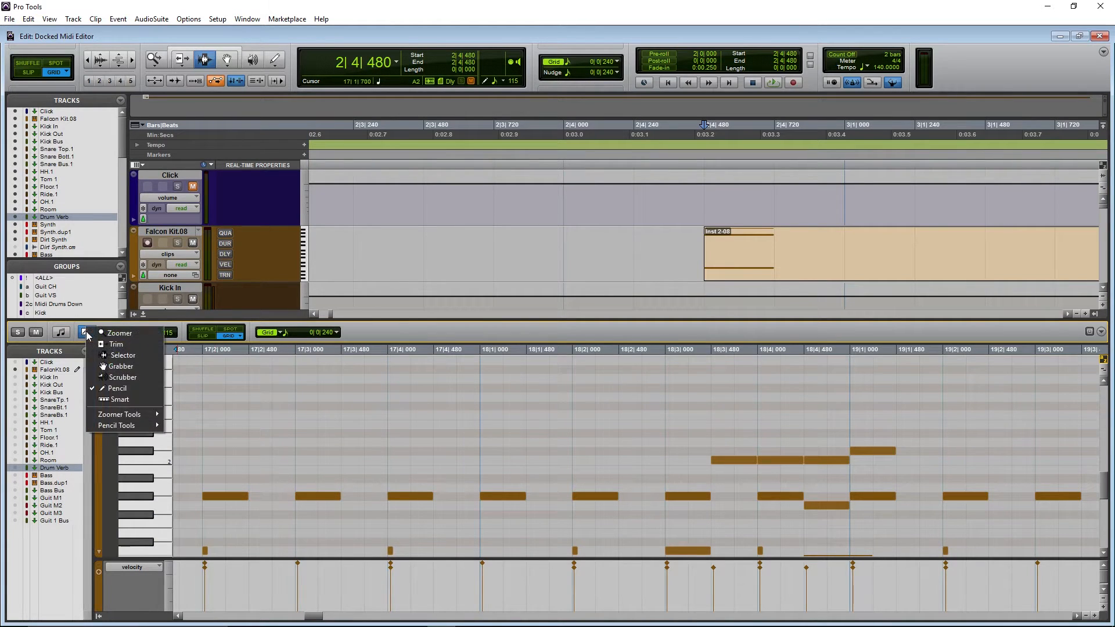
{"action": "left_click", "coordinate": [116, 388]}
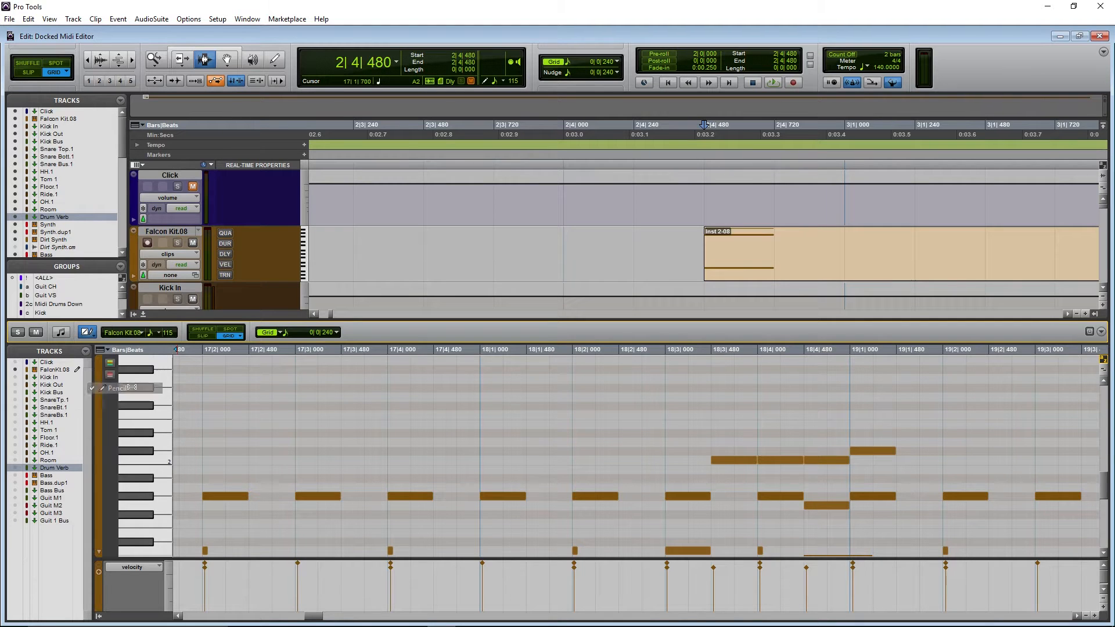
{"action": "left_click", "coordinate": [617, 61]}
{"action": "left_click", "coordinate": [649, 64]}
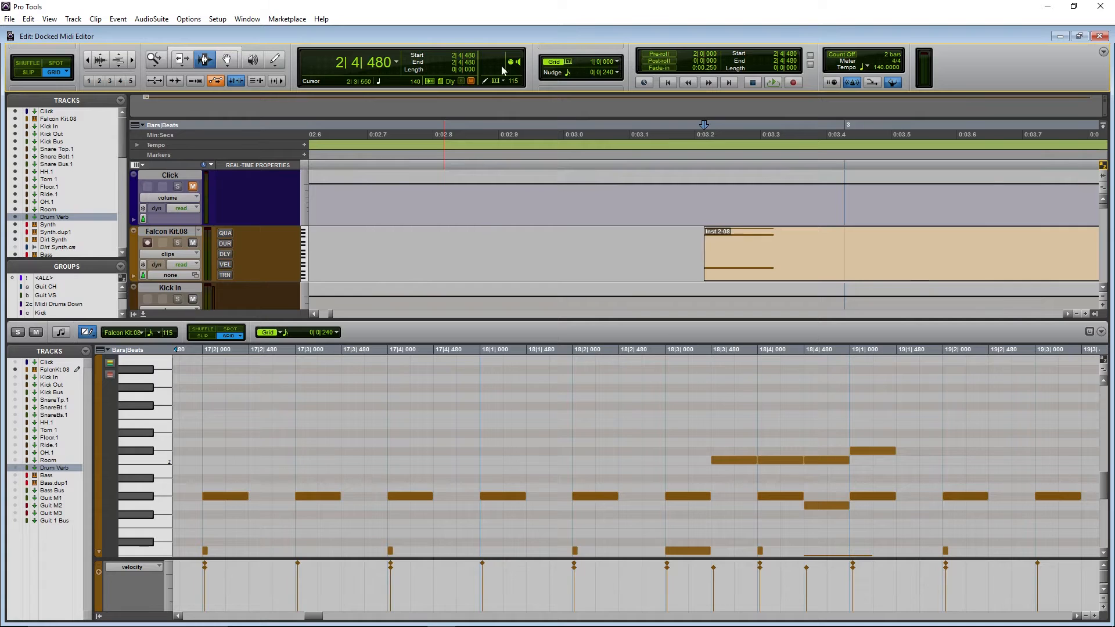
{"action": "left_click", "coordinate": [227, 51]}
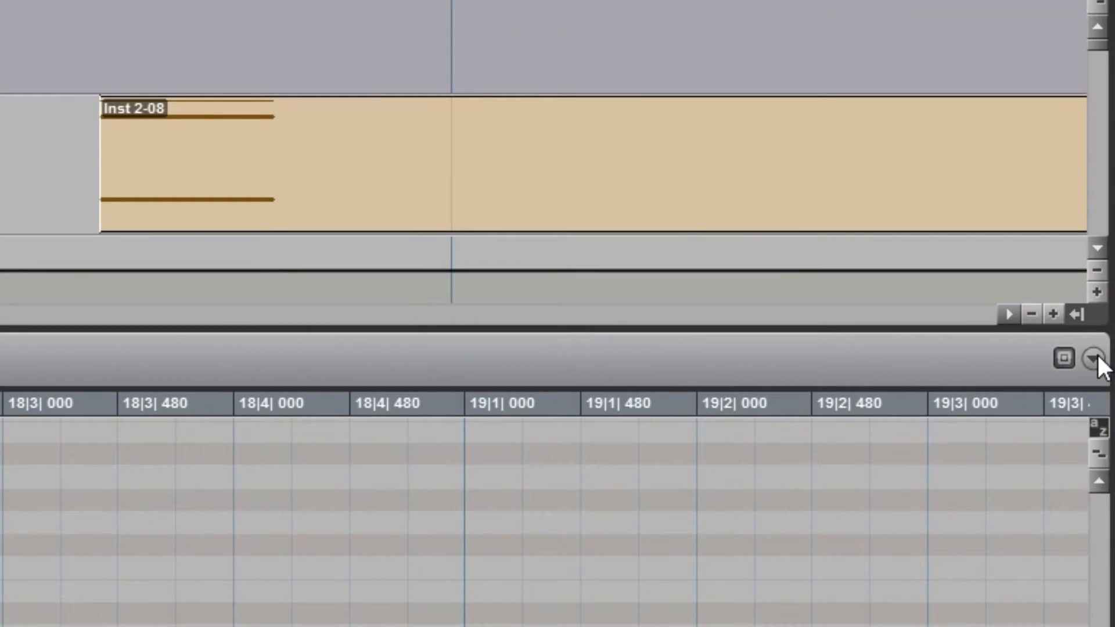
- Set the docked MIDI Editor's scrolling option to No Scrolling
{"action": "left_click", "coordinate": [1096, 357]}
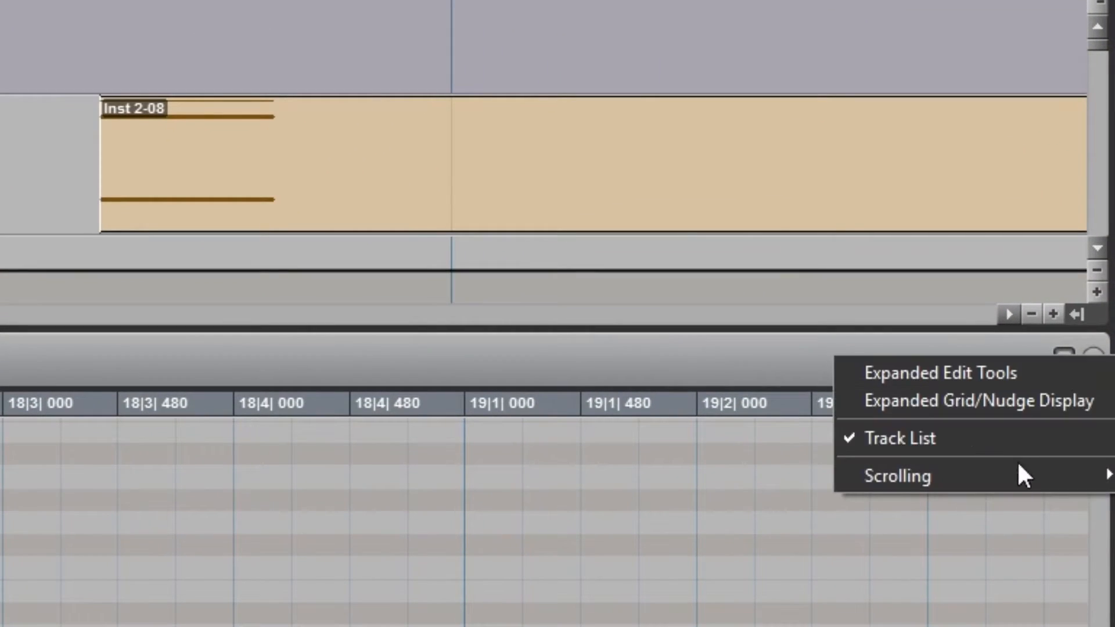
{"action": "mouse_move", "coordinate": [1016, 480]}
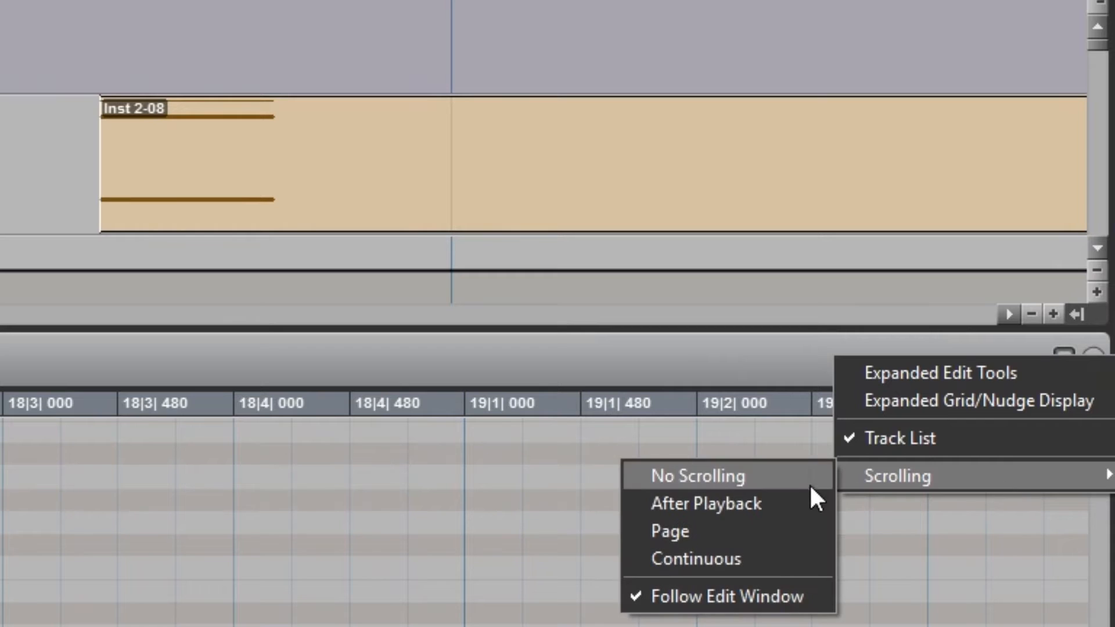
{"action": "left_click", "coordinate": [751, 478]}
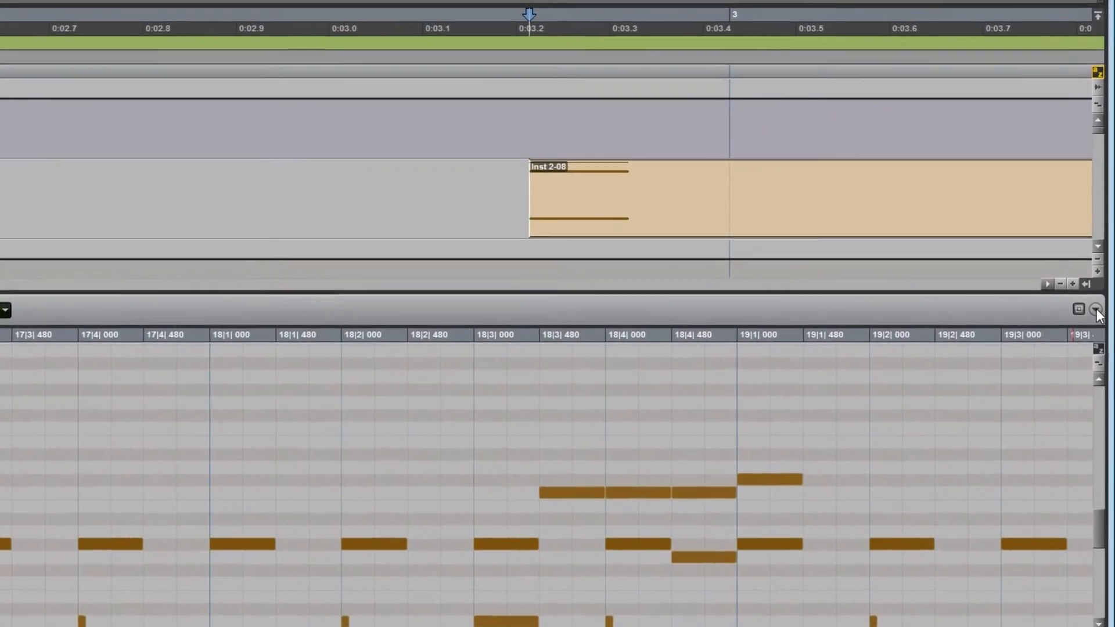
- Enable Expanded Edit Tools and Expanded Grid/Nudge Display in the docked MIDI Editor
{"action": "left_click", "coordinate": [1096, 309]}
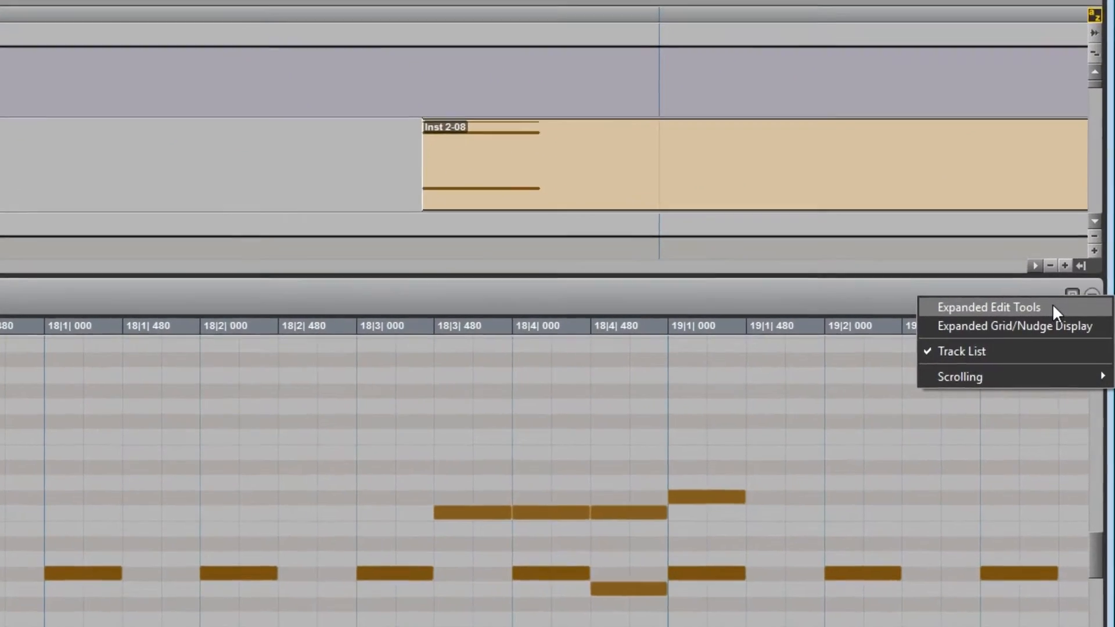
{"action": "left_click", "coordinate": [1053, 306]}
{"action": "left_click", "coordinate": [1086, 282]}
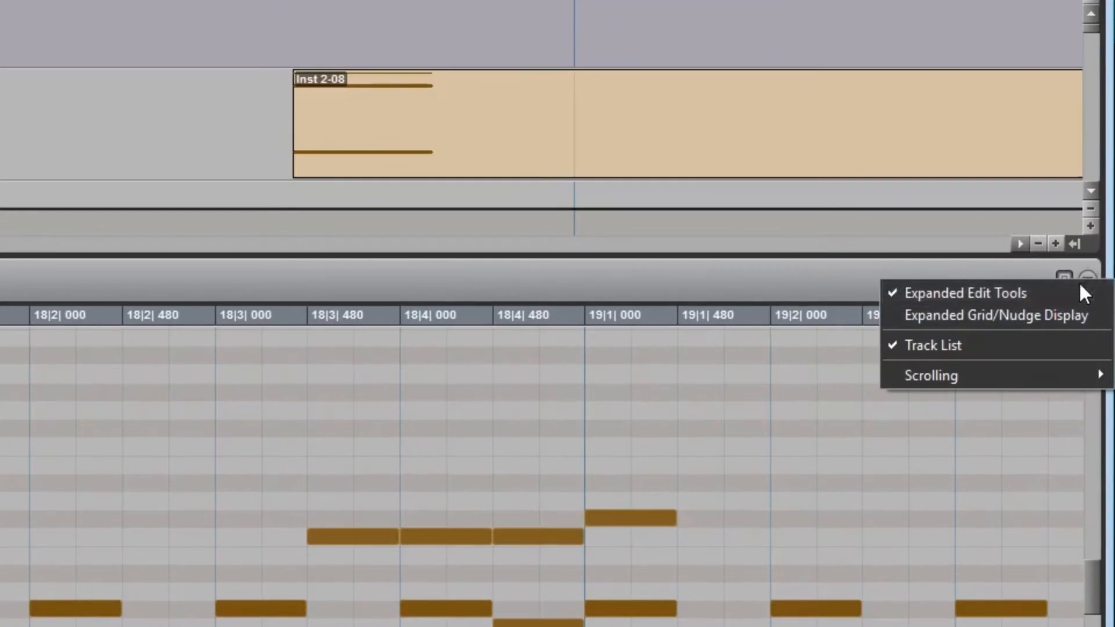
{"action": "left_click", "coordinate": [1050, 326]}
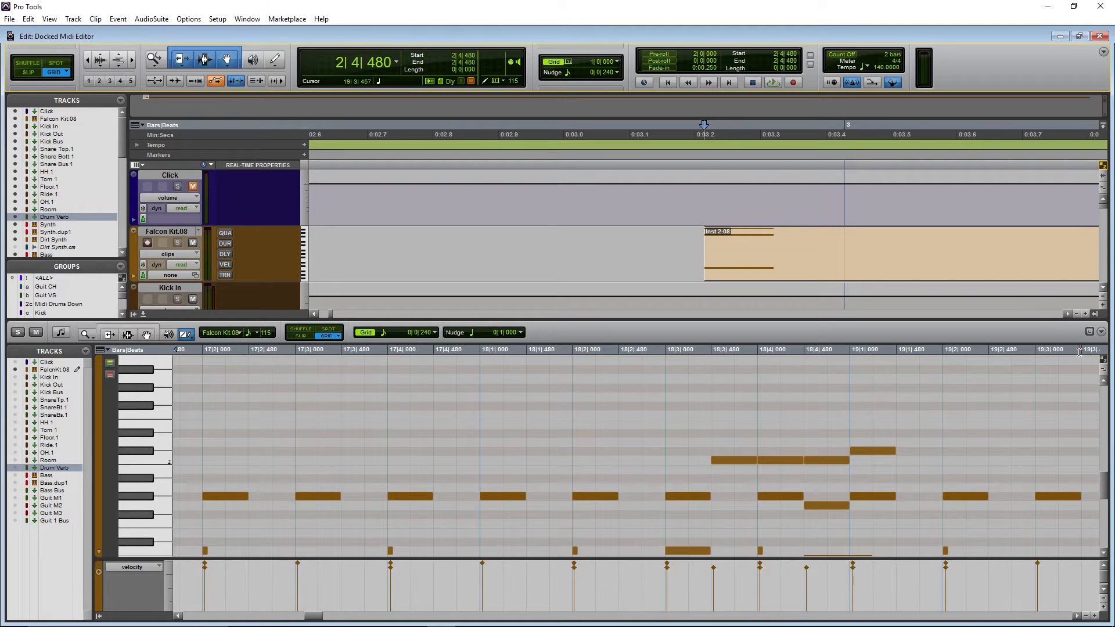
- Select the whole Inst 2-08 MIDI clip and zoom both the edit window and MIDI Editor to fit it
{"action": "double_click", "coordinate": [995, 248]}
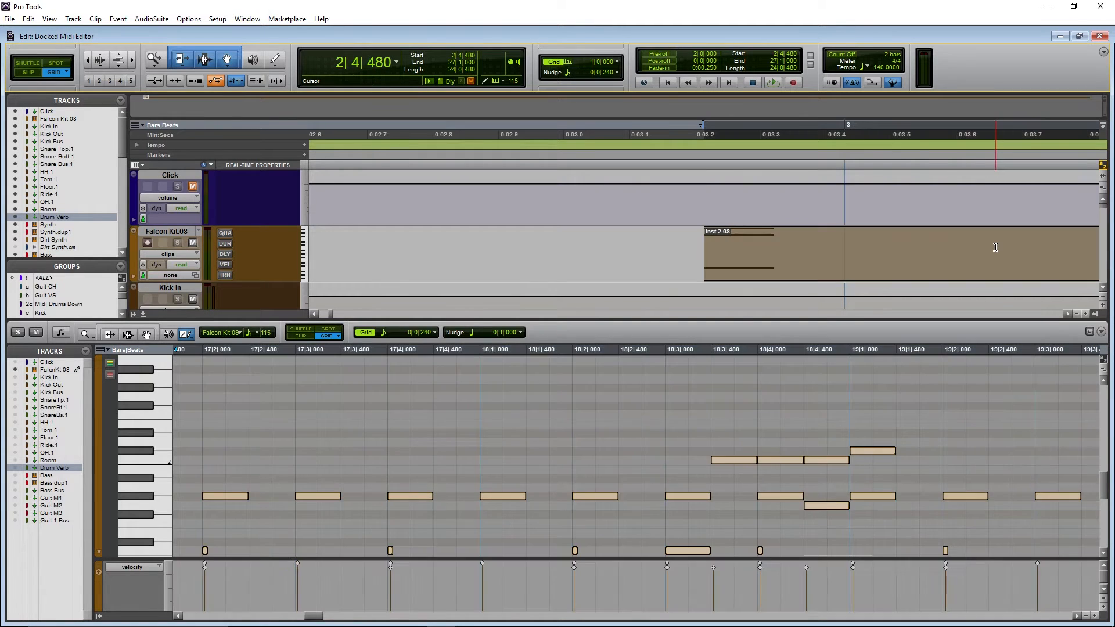
{"action": "key", "text": "alt+f"}
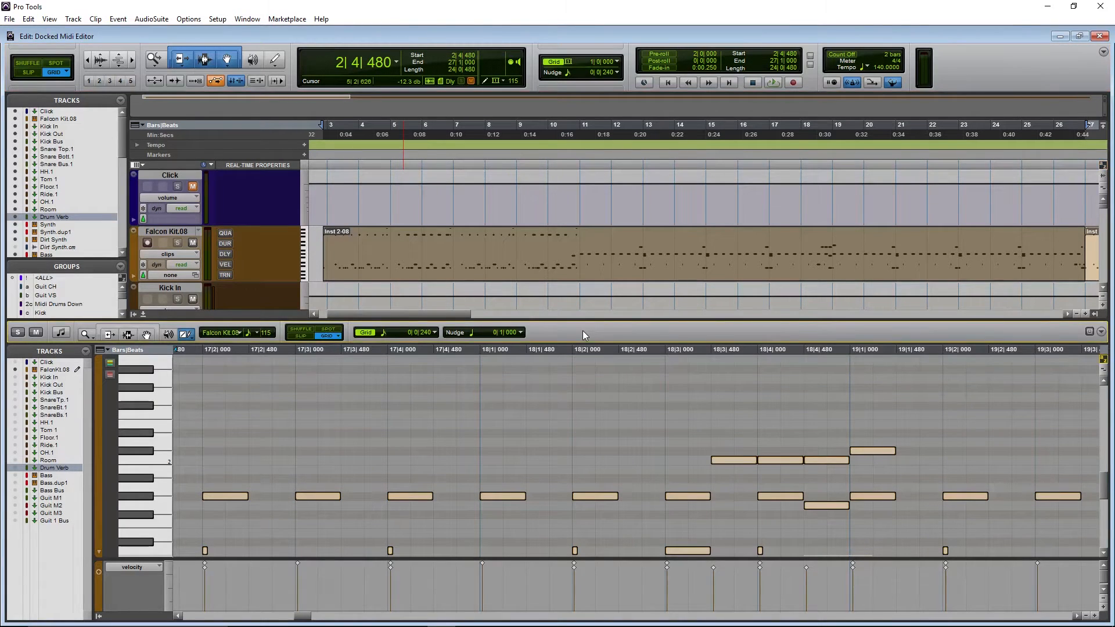
{"action": "key", "text": "alt+f"}
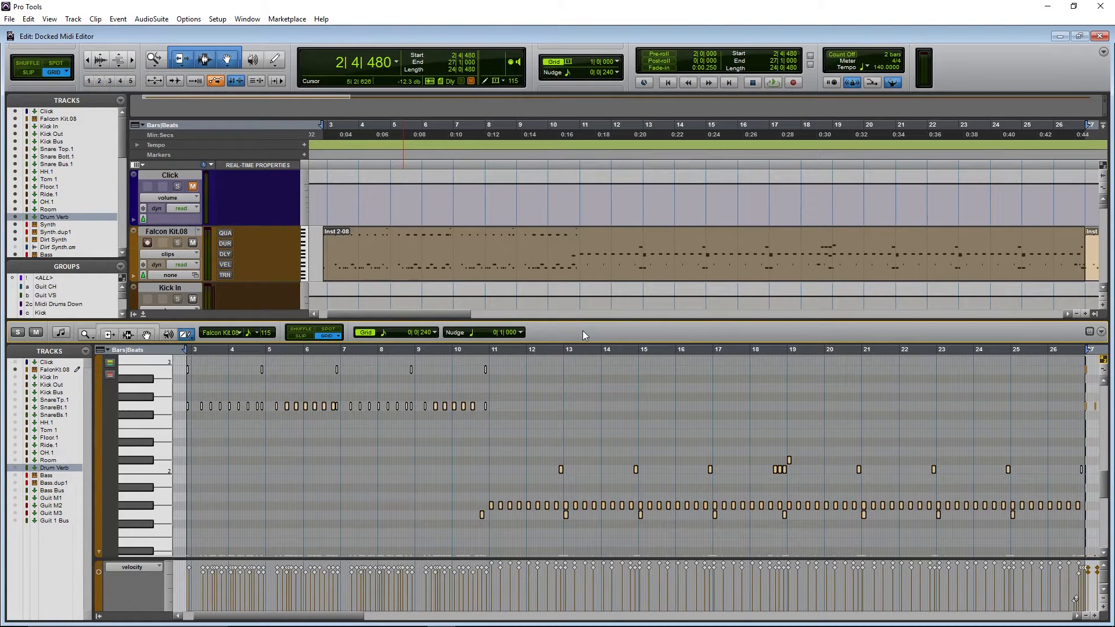
{"action": "key", "text": "ctrl+super+p"}
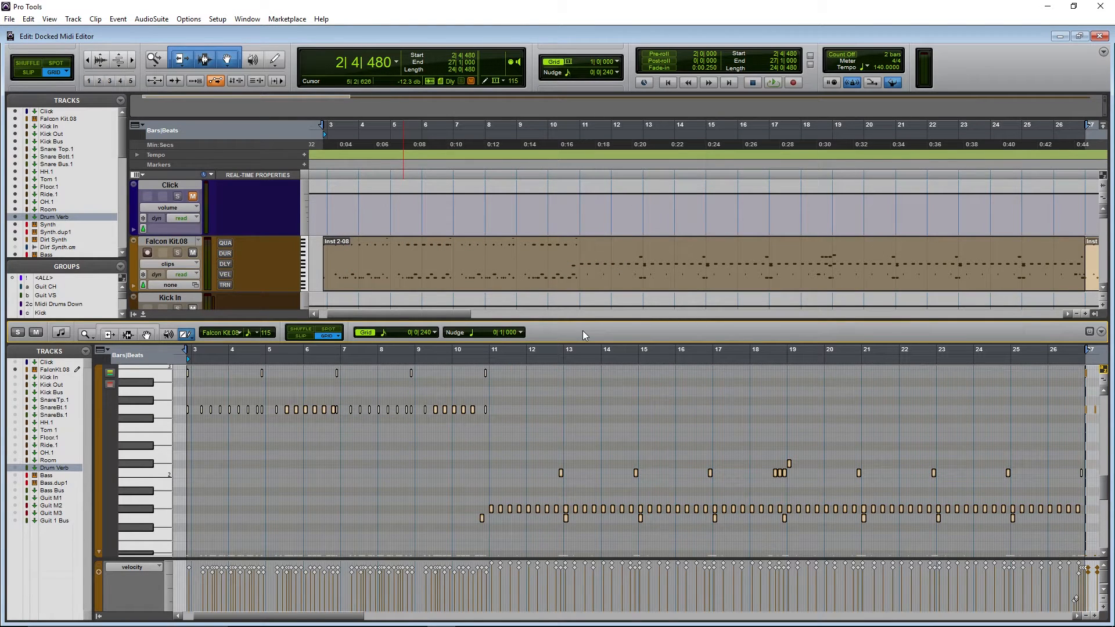
- Set the MIDI Editor grid value to 1/64 note
{"action": "left_click", "coordinate": [618, 61]}
{"action": "left_click", "coordinate": [637, 64]}
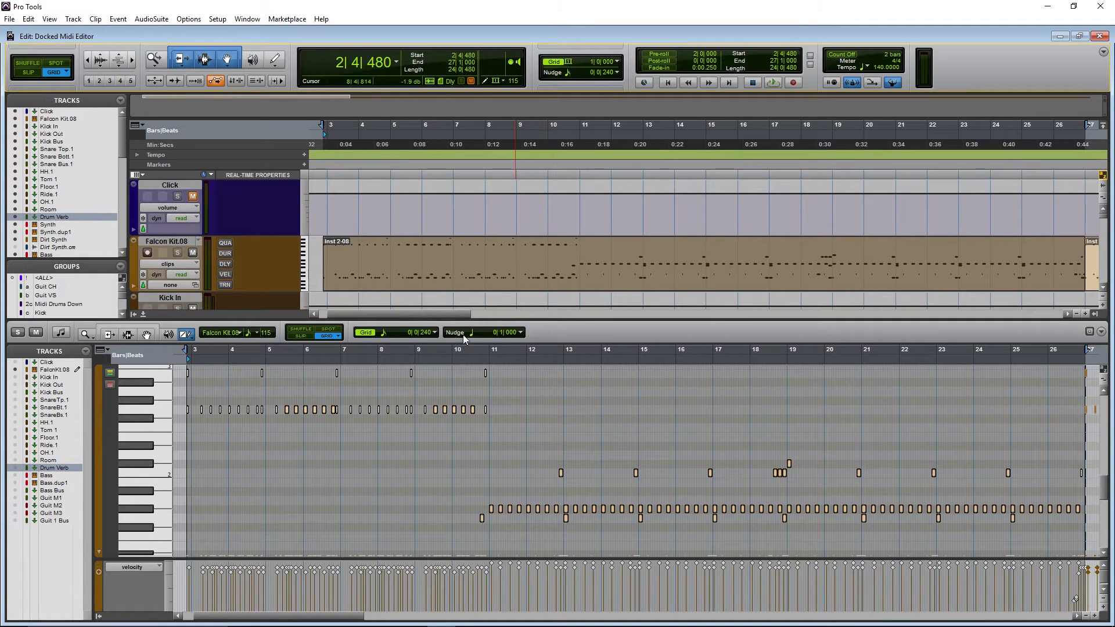
{"action": "left_click", "coordinate": [434, 334]}
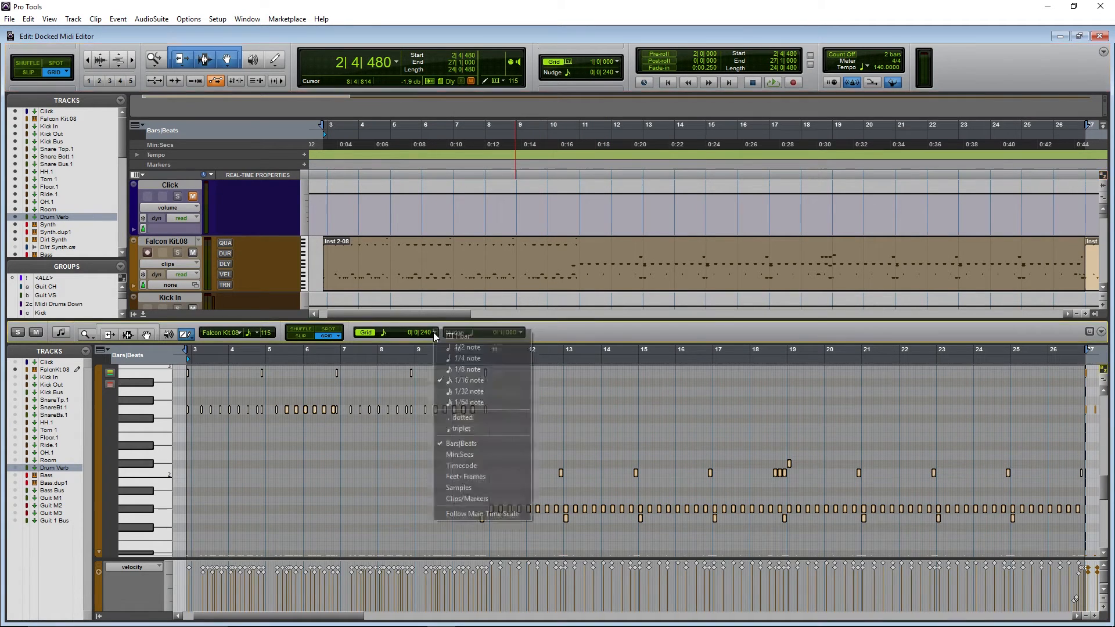
{"action": "left_click", "coordinate": [473, 397]}
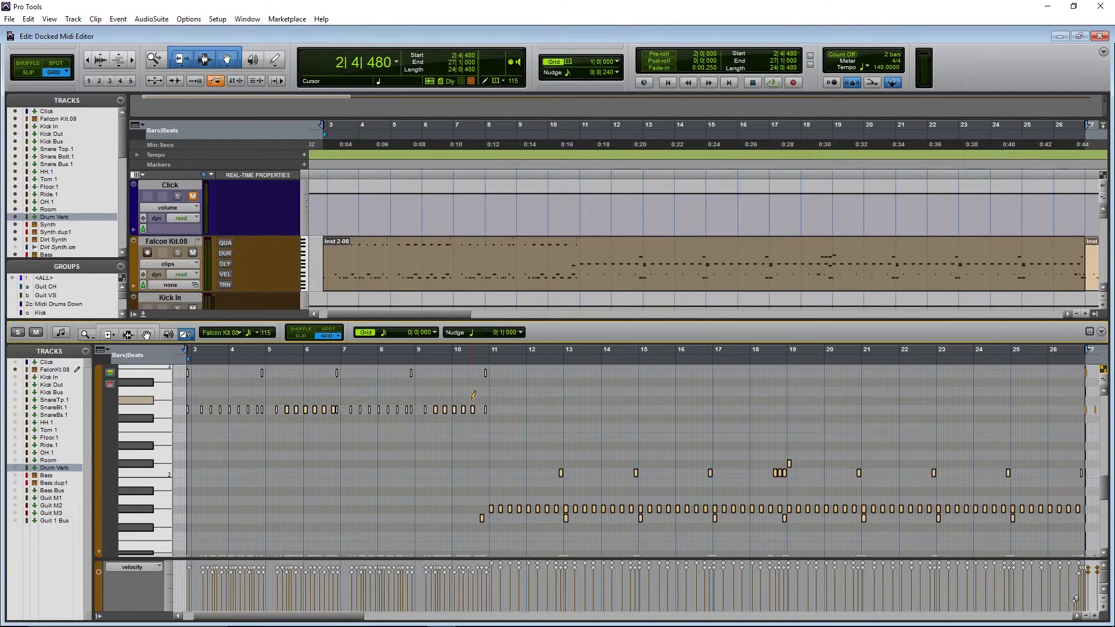
- Start playback of the drum pattern from bar 11
{"action": "scroll", "coordinate": [473, 395], "scroll_direction": "down", "scroll_amount": 3}
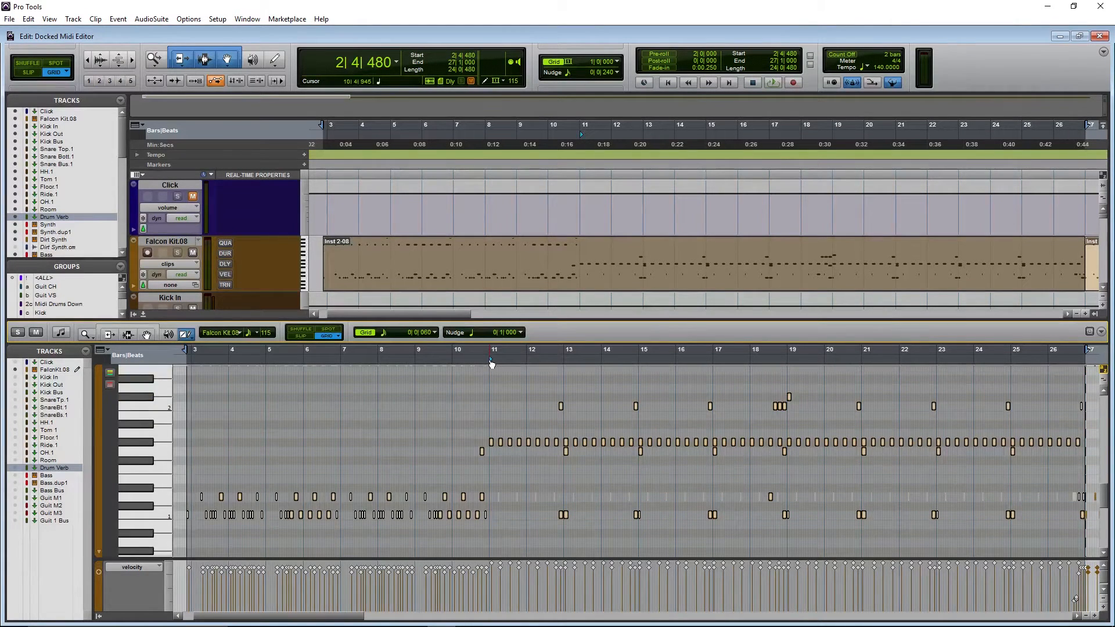
{"action": "left_click", "coordinate": [491, 363]}
{"action": "key", "text": "space"}
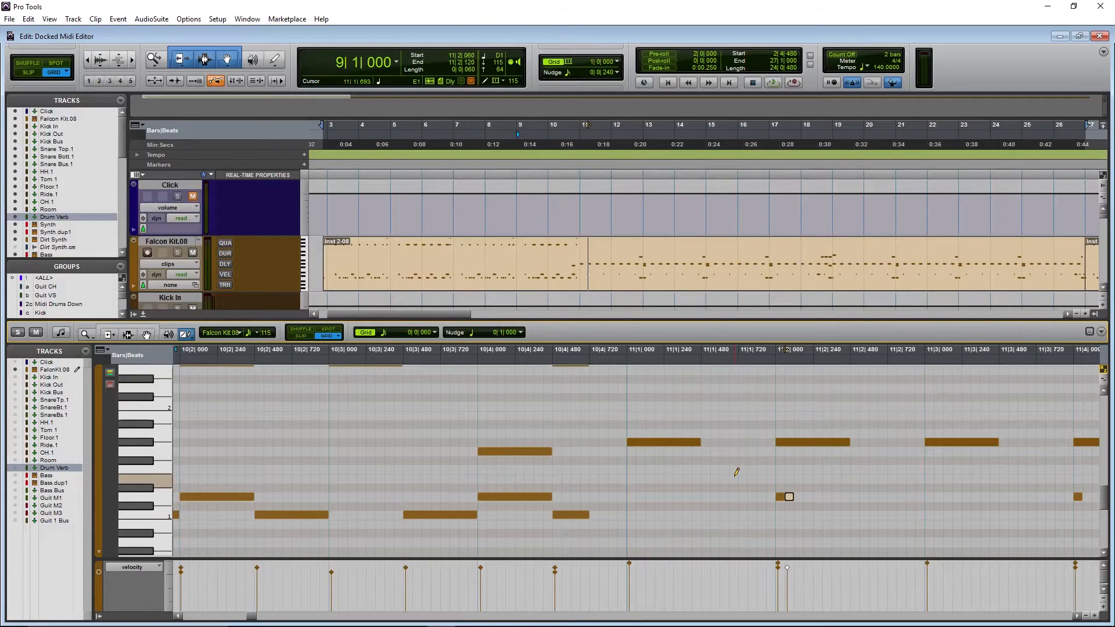
- Draw short 1/64-note D1 ghost hits with the Pencil tool at several spots across bars 11 and 12
{"action": "scroll", "coordinate": [736, 473], "scroll_direction": "right", "scroll_amount": 10}
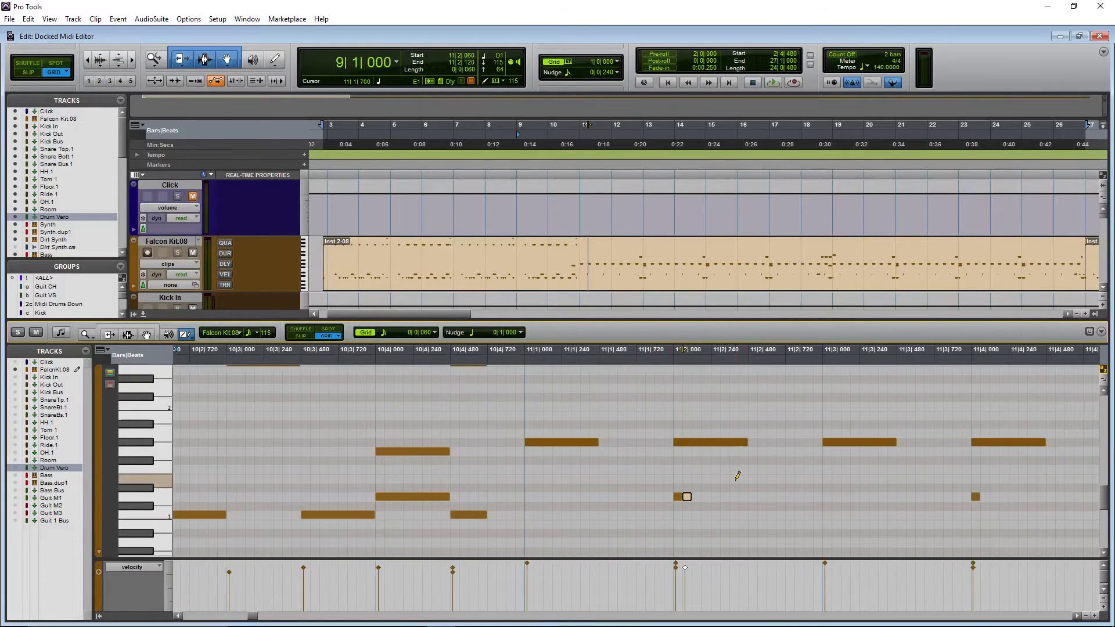
{"action": "left_click", "coordinate": [697, 497]}
{"action": "left_click", "coordinate": [995, 496]}
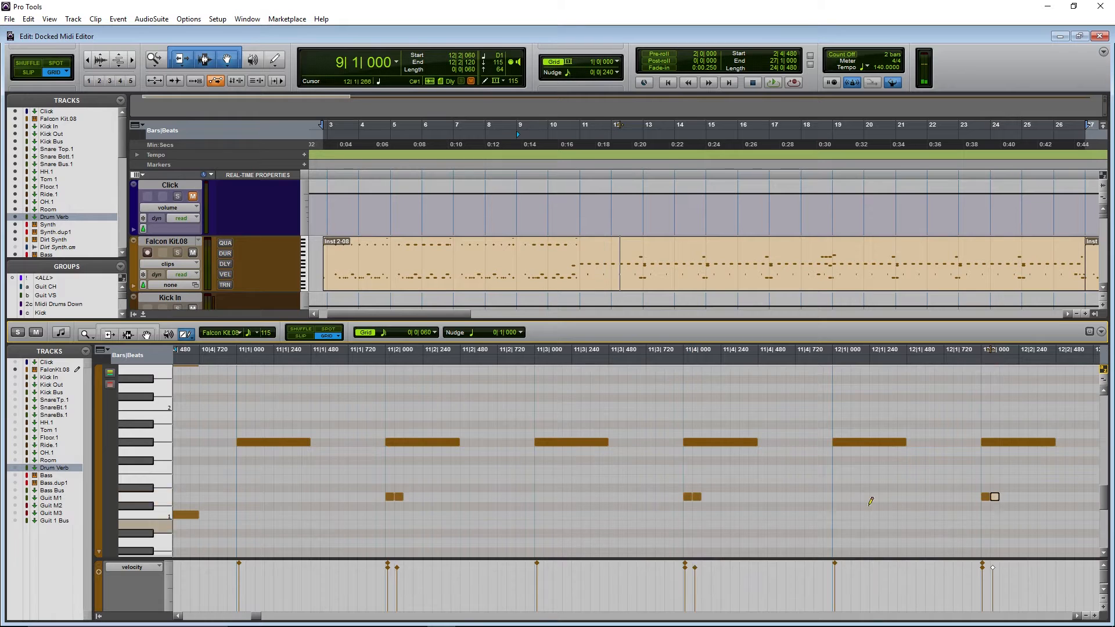
{"action": "scroll", "coordinate": [871, 500], "scroll_direction": "right", "scroll_amount": 8}
{"action": "left_click", "coordinate": [854, 498]}
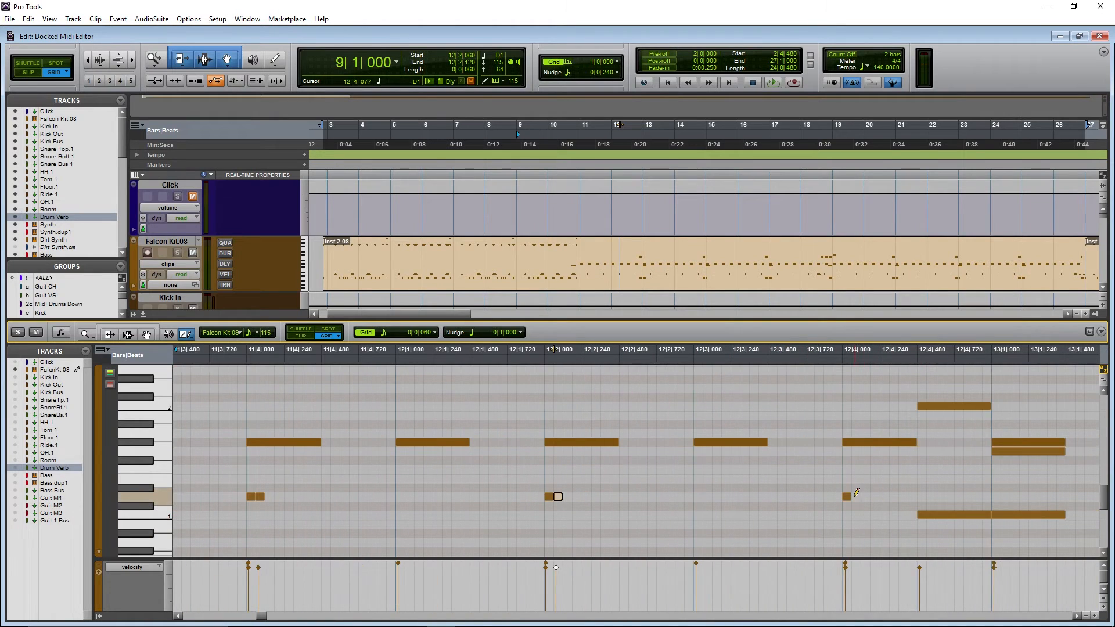
{"action": "scroll", "coordinate": [871, 511], "scroll_direction": "right", "scroll_amount": 5}
{"action": "left_click", "coordinate": [808, 497]}
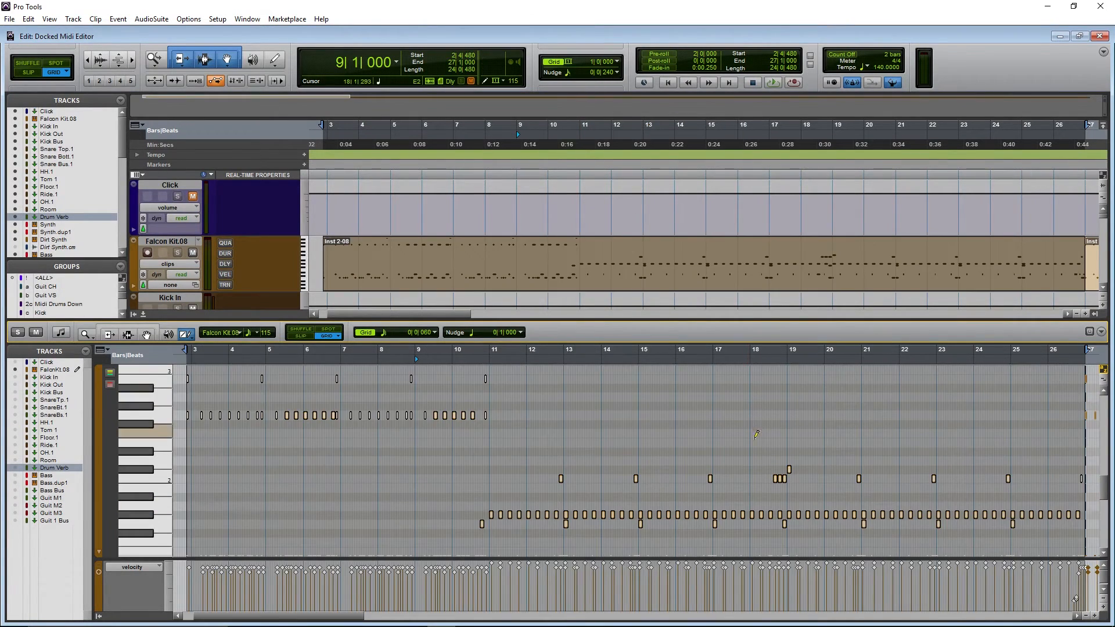
- Play the edited pattern back from bar 11 to hear the new hits
{"action": "left_click", "coordinate": [485, 359]}
{"action": "key", "text": "space"}
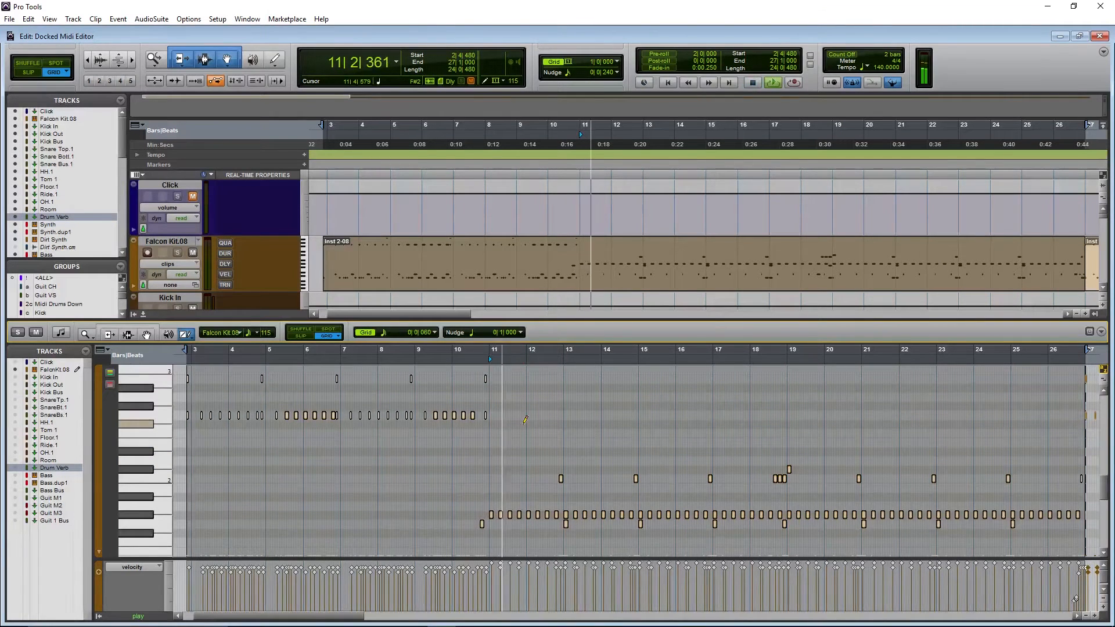
- Zoom in around bar 18 and draw two short D1 ghost notes just before beat 18|3 with the Pencil tool
{"action": "scroll", "coordinate": [553, 480], "scroll_direction": "down", "scroll_amount": 3}
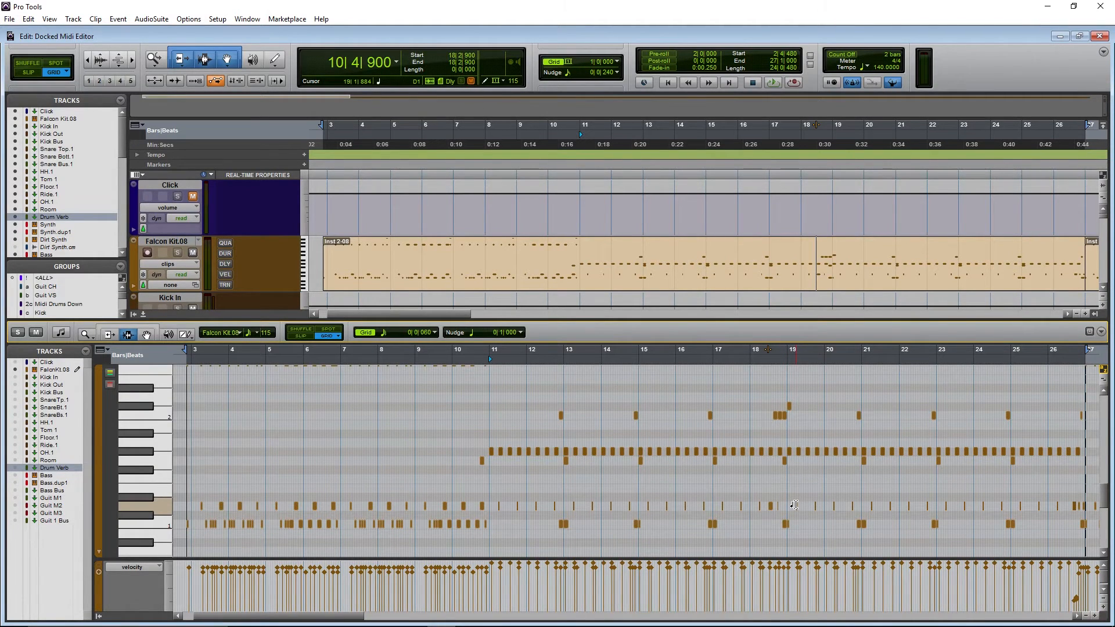
{"action": "key", "text": "t"}
{"action": "key", "text": "t"}
{"action": "key", "text": "t"}
{"action": "key", "text": "t"}
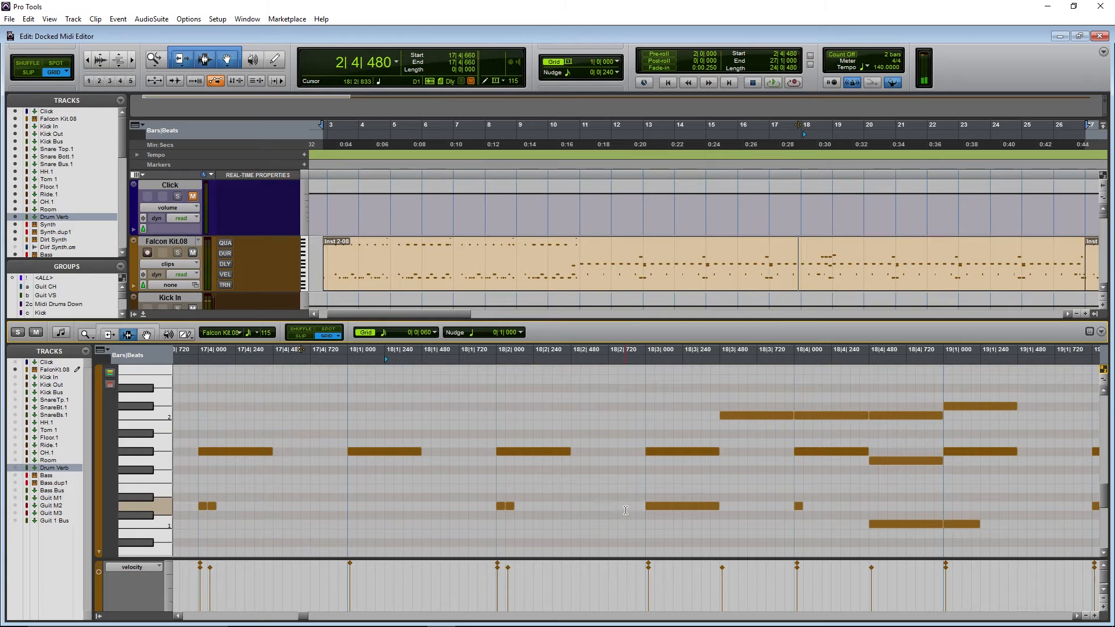
{"action": "left_click", "coordinate": [185, 335]}
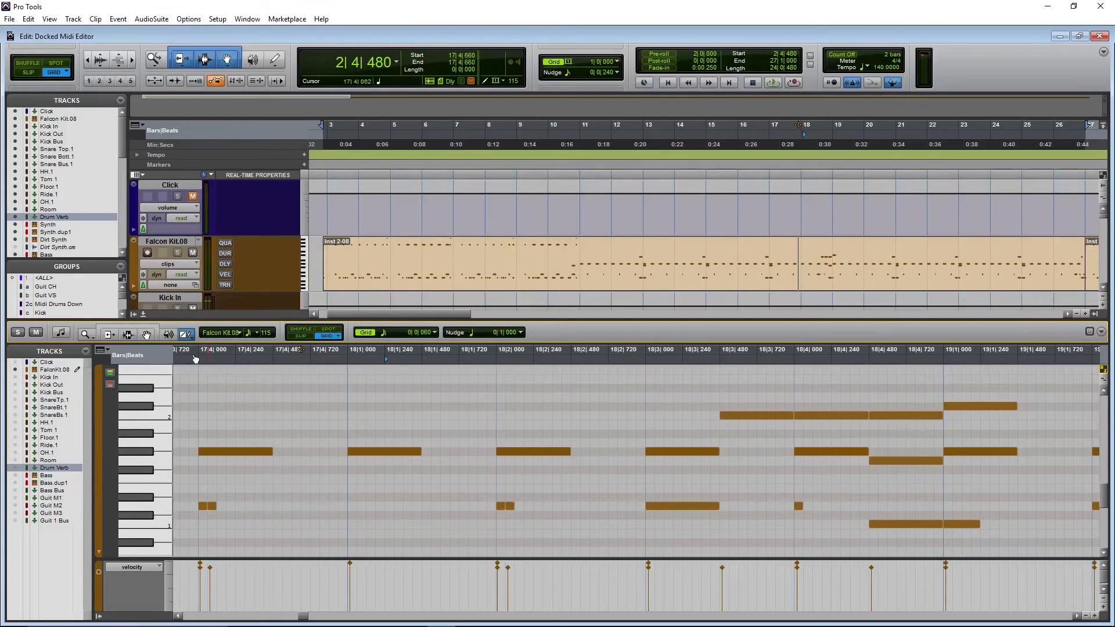
{"action": "left_click", "coordinate": [632, 506]}
{"action": "left_click", "coordinate": [640, 506]}
- Lower the velocity of the two new ghost notes, playing the passage back before and after the change
{"action": "key", "text": "space"}
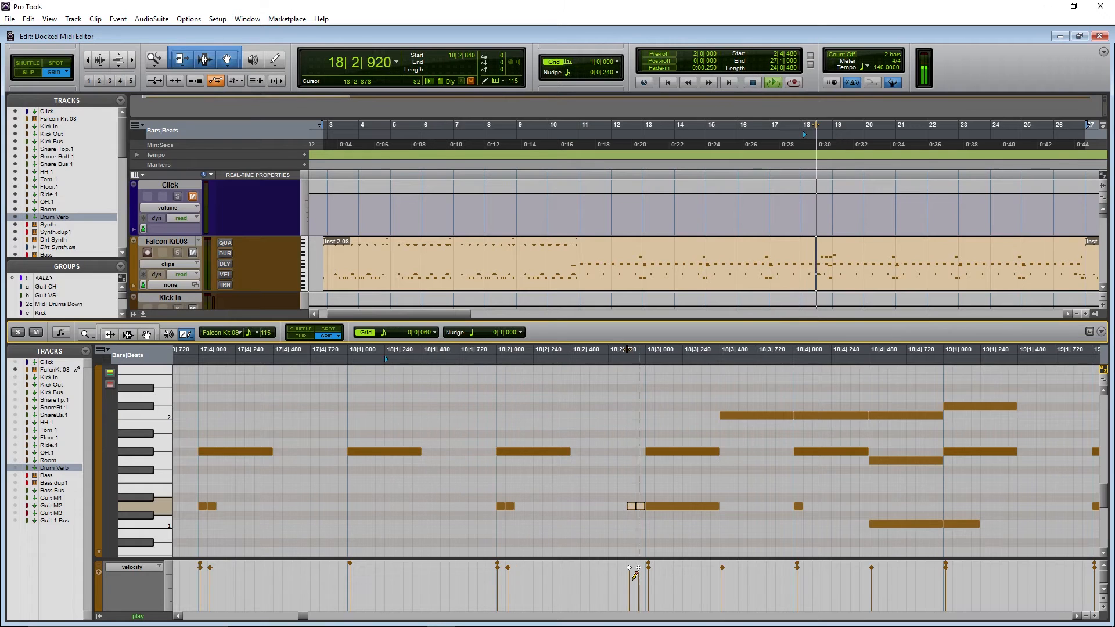
{"action": "key", "text": "space"}
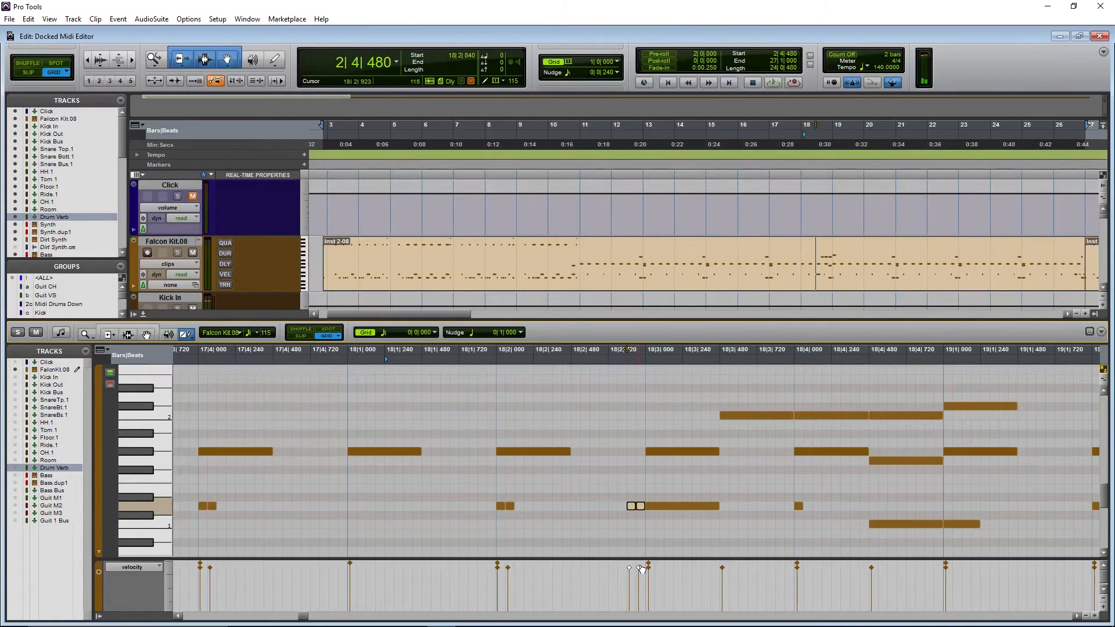
{"action": "left_click_drag", "start_coordinate": [642, 569], "coordinate": [638, 604]}
{"action": "key", "text": "space"}
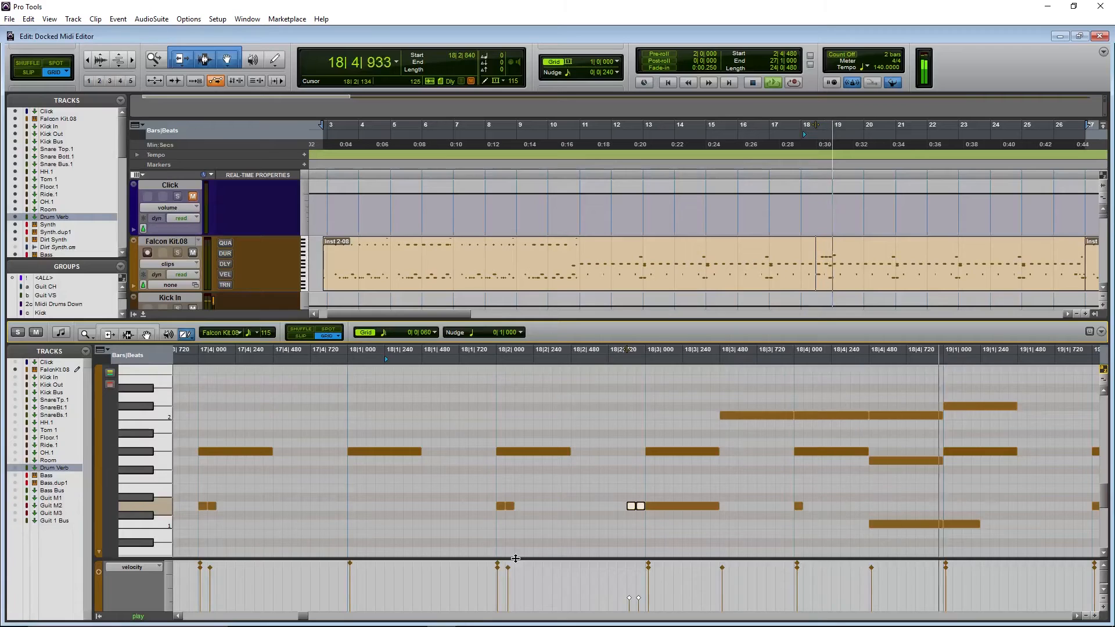
{"action": "key", "text": "space"}
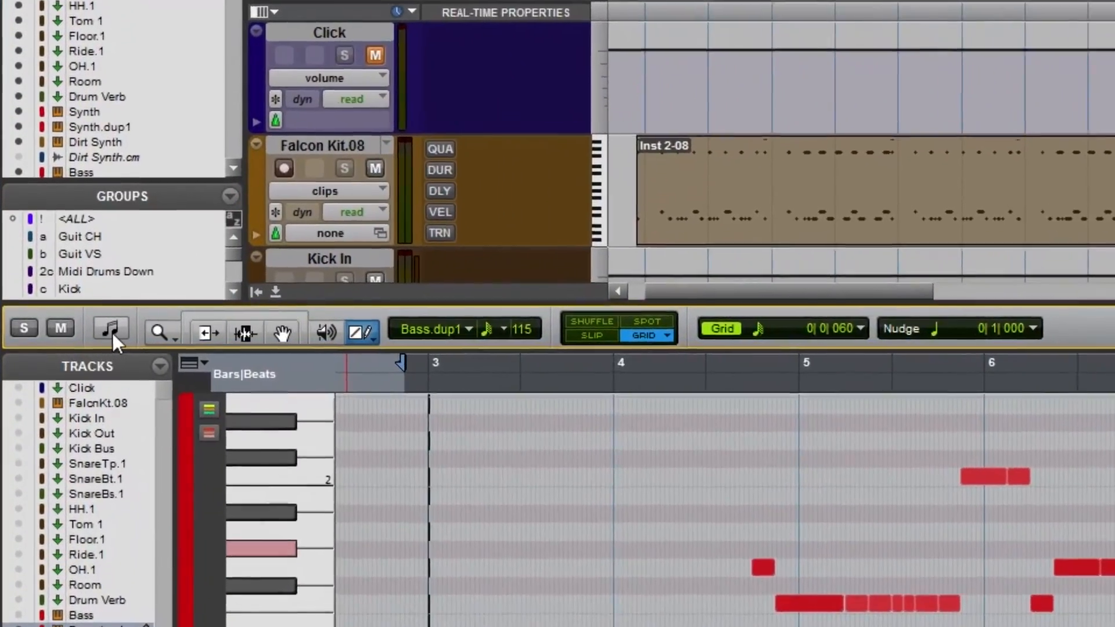
- Switch the docked MIDI Editor to Notation view to show the Bass.dup1 track as a score
{"action": "left_click", "coordinate": [110, 330]}
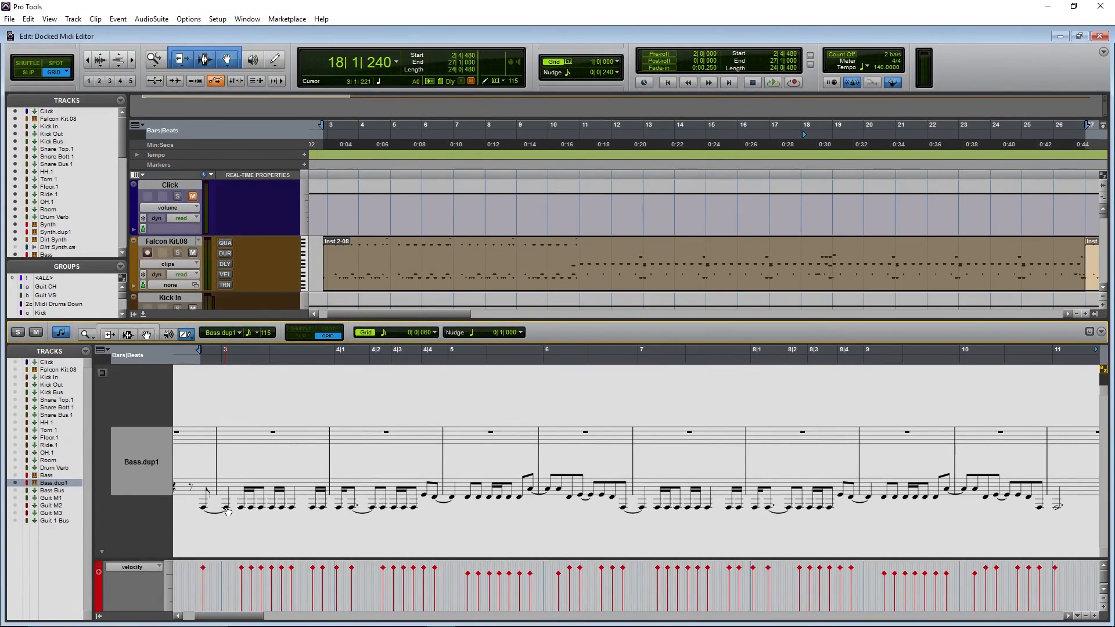
{"action": "left_click", "coordinate": [226, 510]}
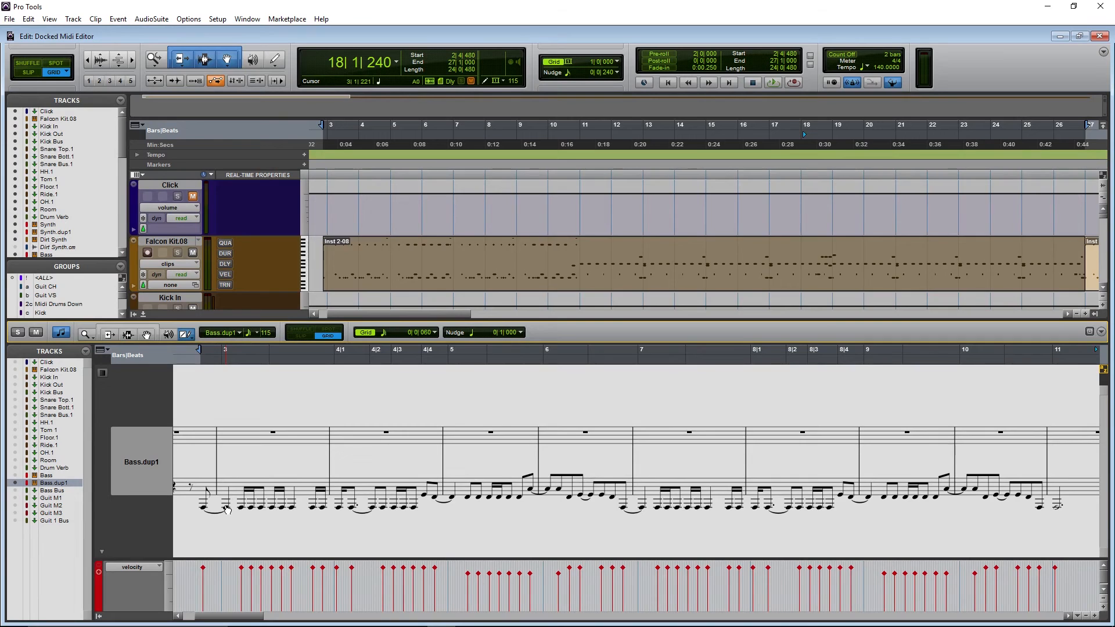